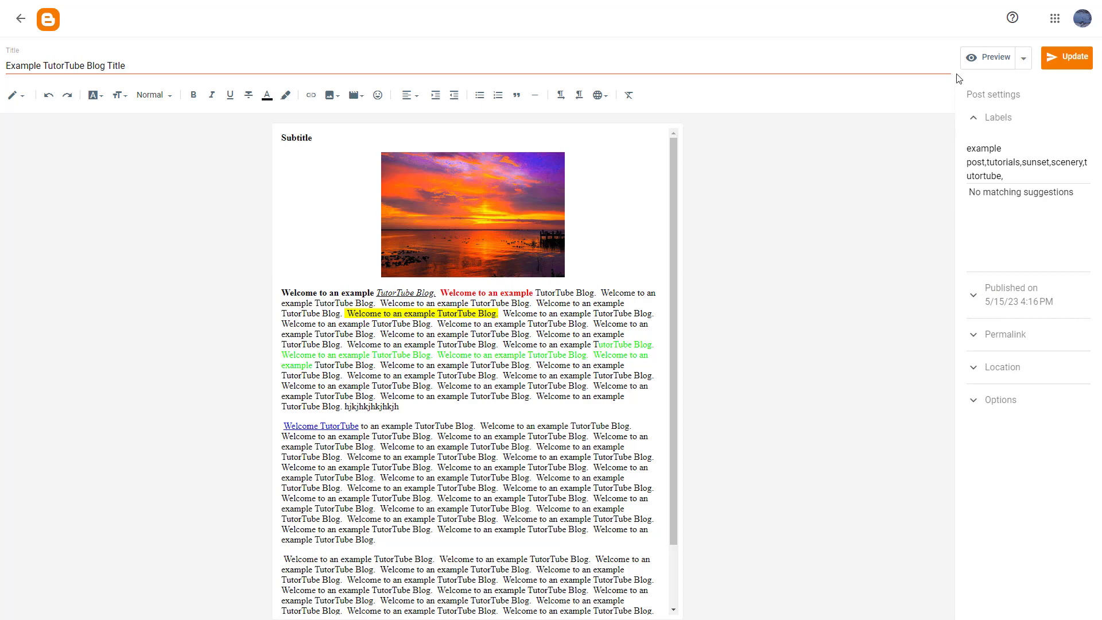
Exit browser fullscreen and leave the Example TutorTube Blog Title post editor
left_click(556, 38)
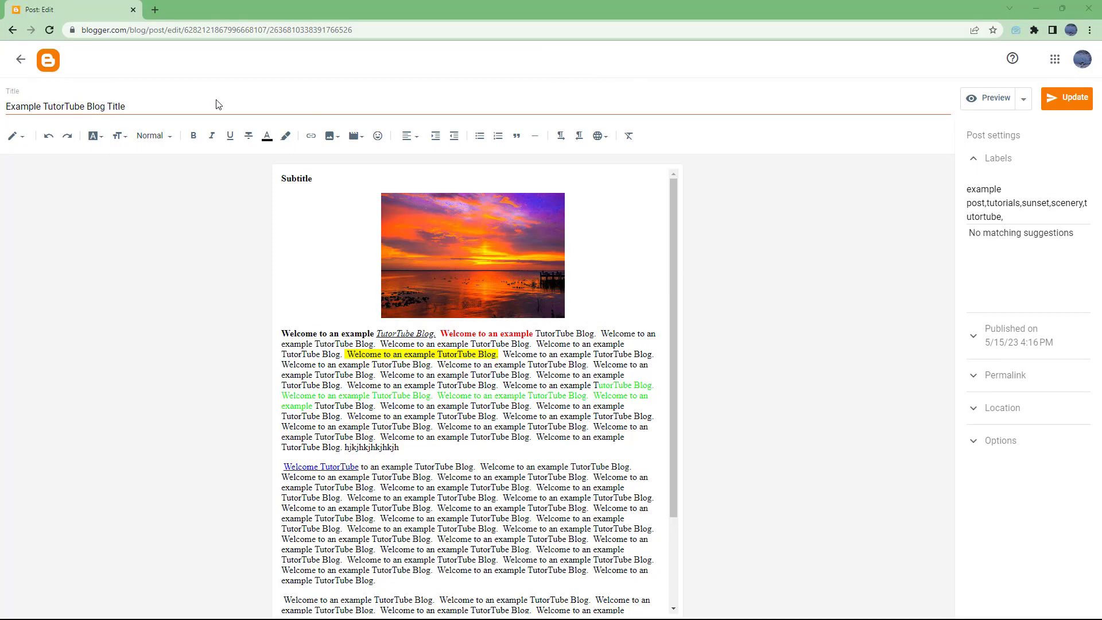
left_click(48, 62)
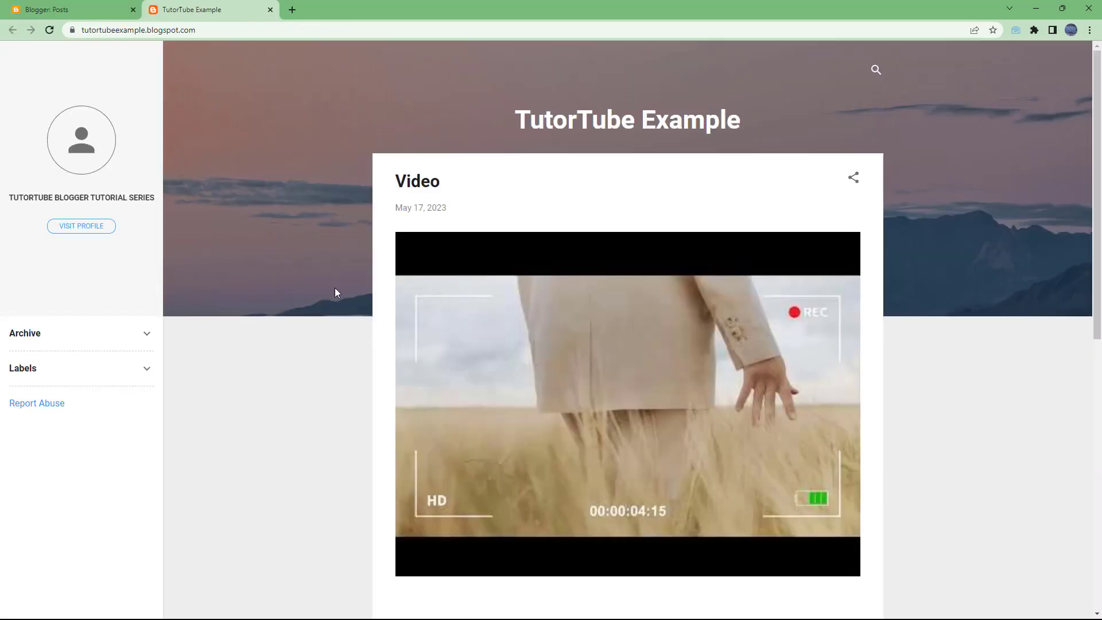
scroll(554, 302, "down", 2)
scroll(551, 307, "down", 4)
scroll(516, 301, "up", 2)
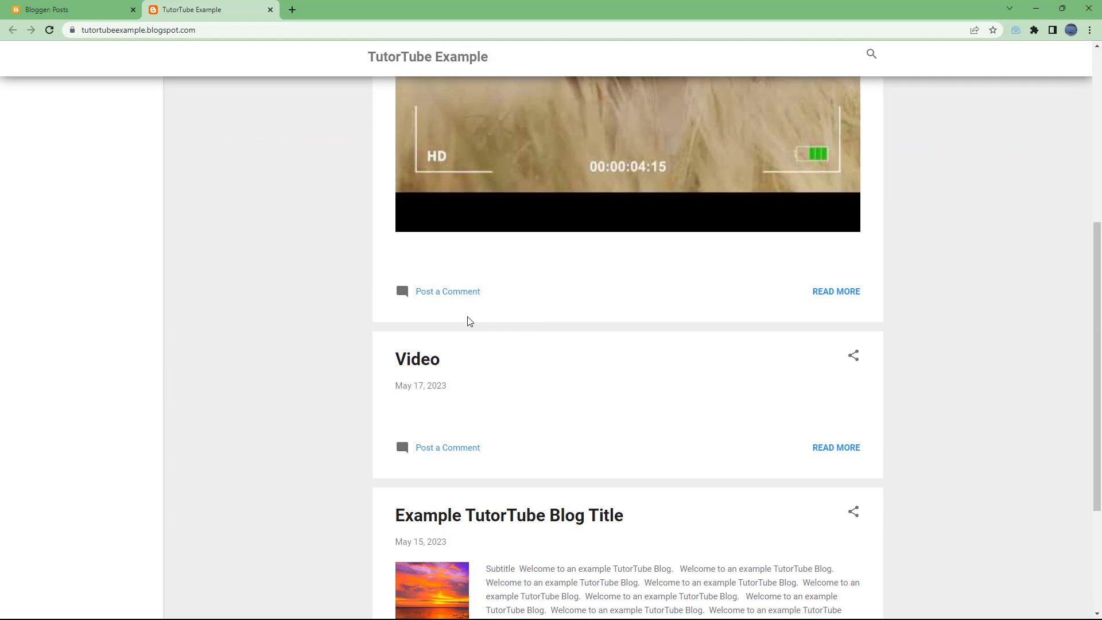
scroll(503, 396, "down", 2)
scroll(509, 438, "down", 1)
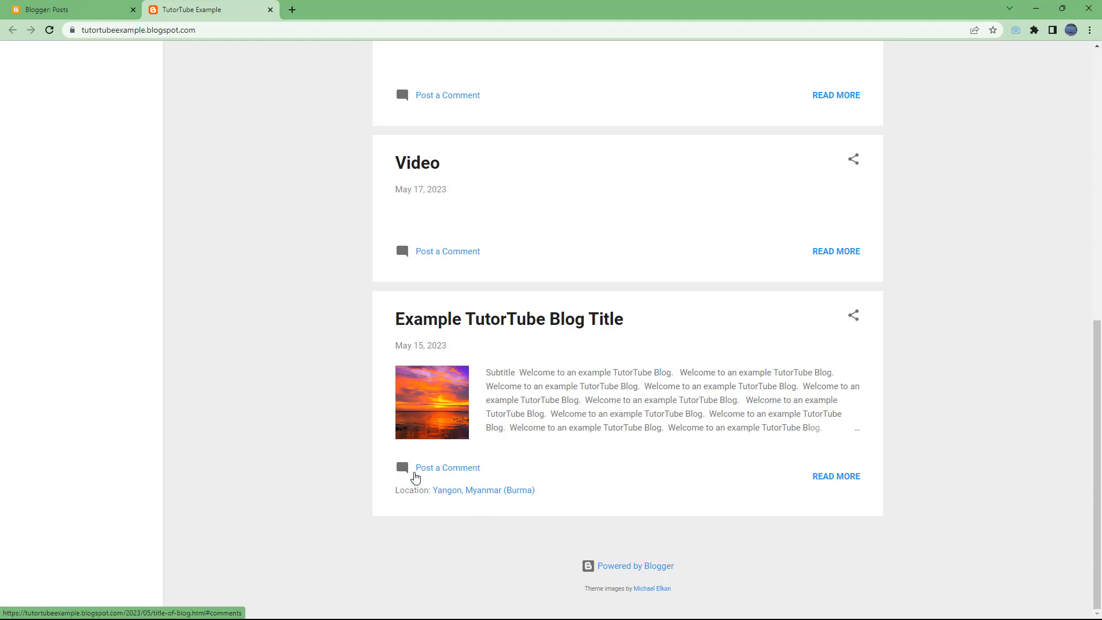
Post the comment 'Example Comment' on the Example TutorTube Blog Title post with Notify Me ticked
left_click(428, 471)
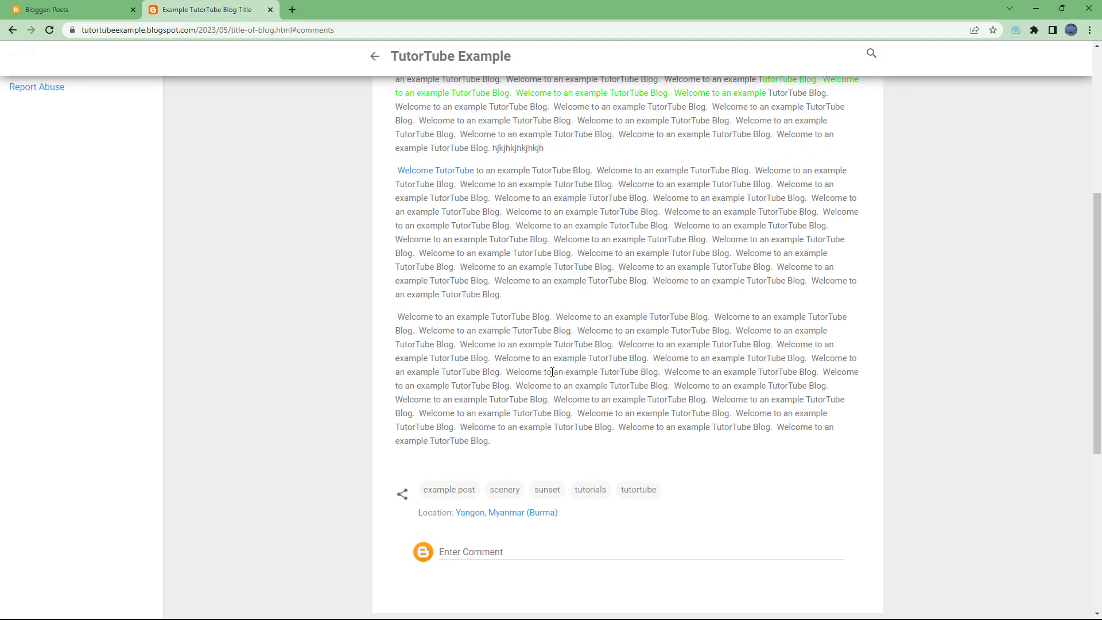
left_click(480, 324)
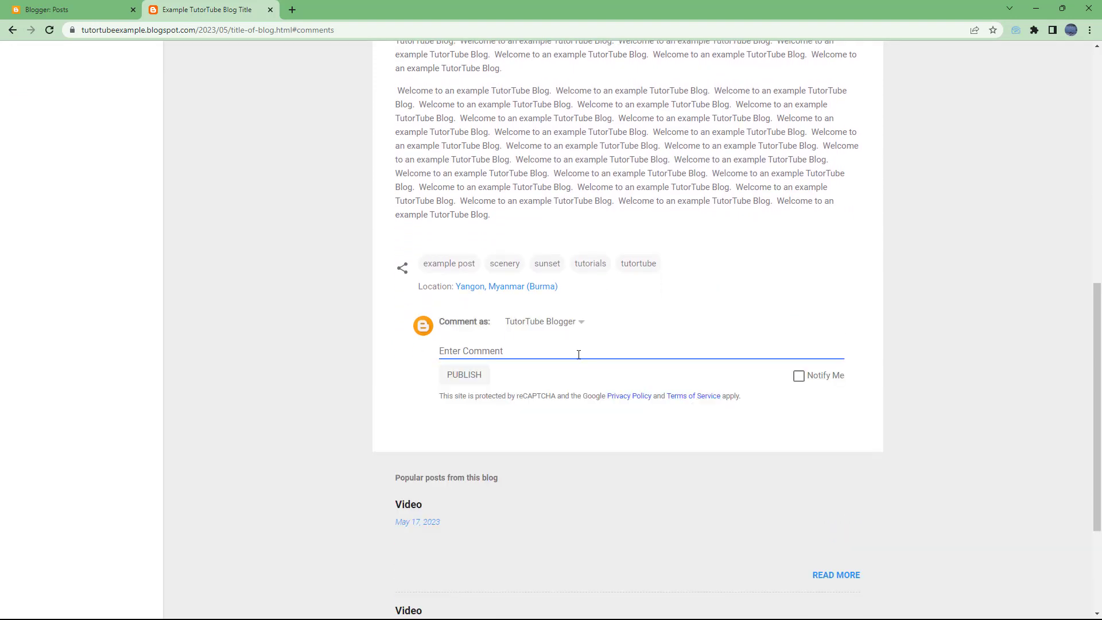
type("Example Comment")
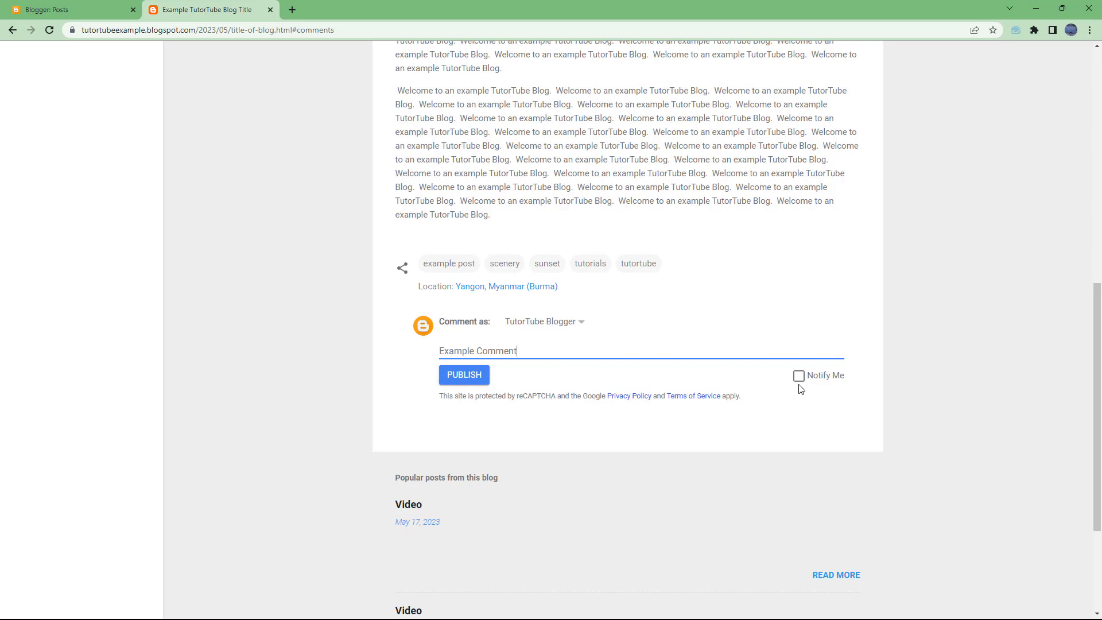
left_click(799, 377)
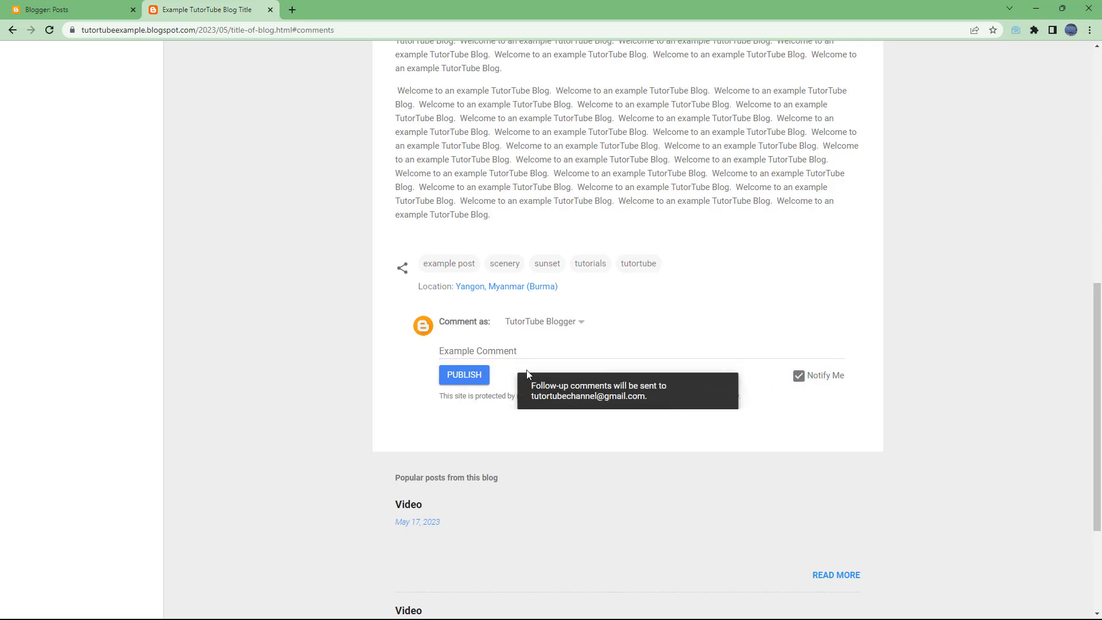
left_click(456, 375)
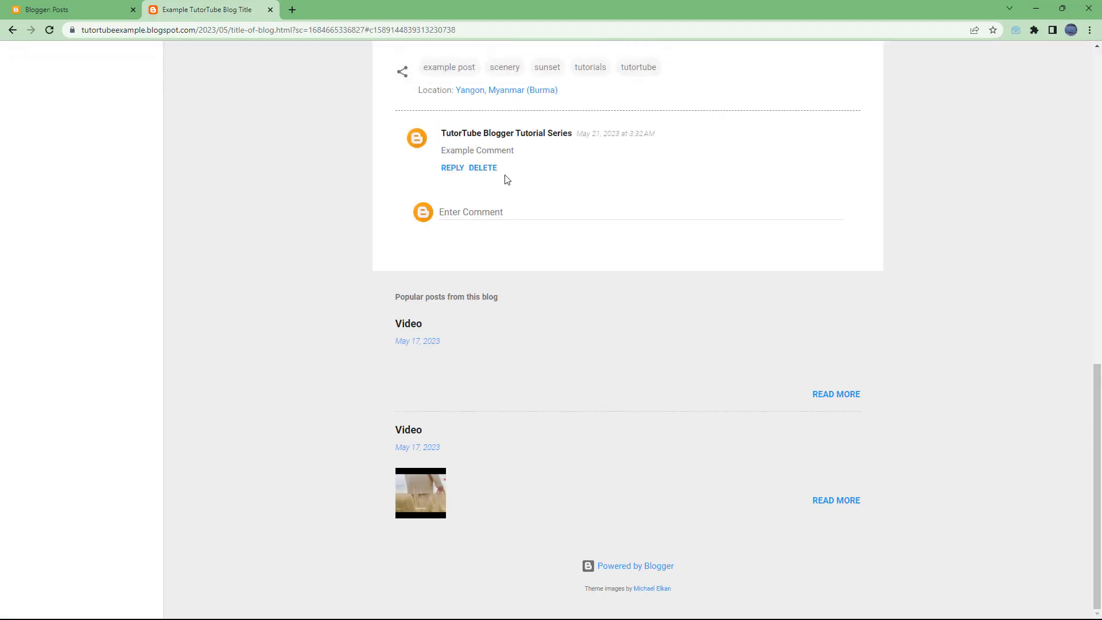
scroll(478, 399, "up", 2)
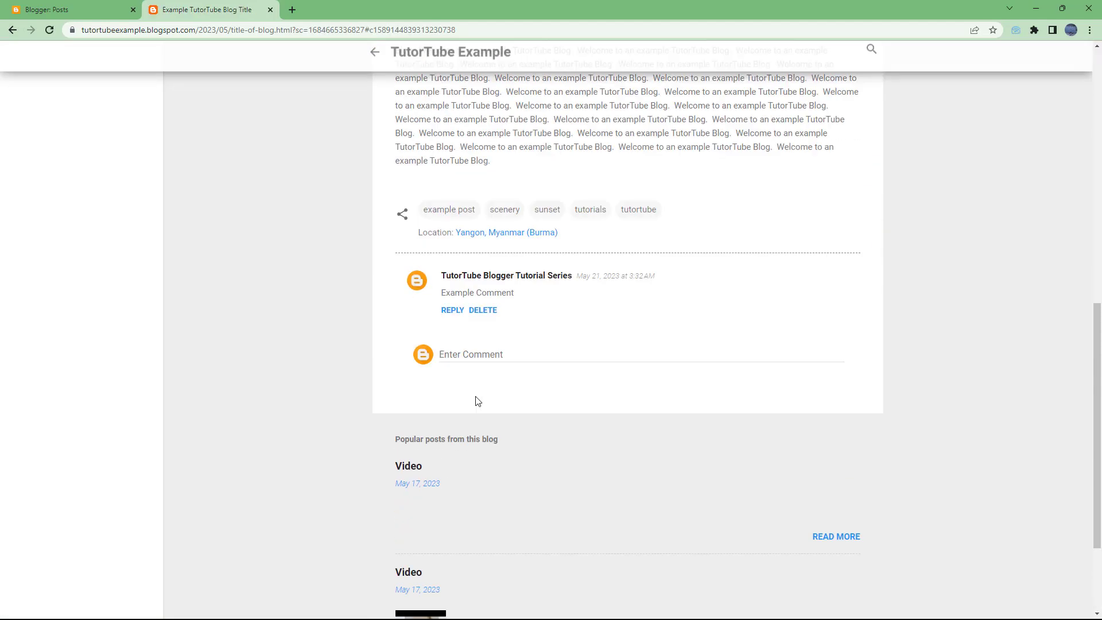
scroll(479, 399, "up", 2)
scroll(478, 399, "up", 2)
scroll(477, 401, "down", 3)
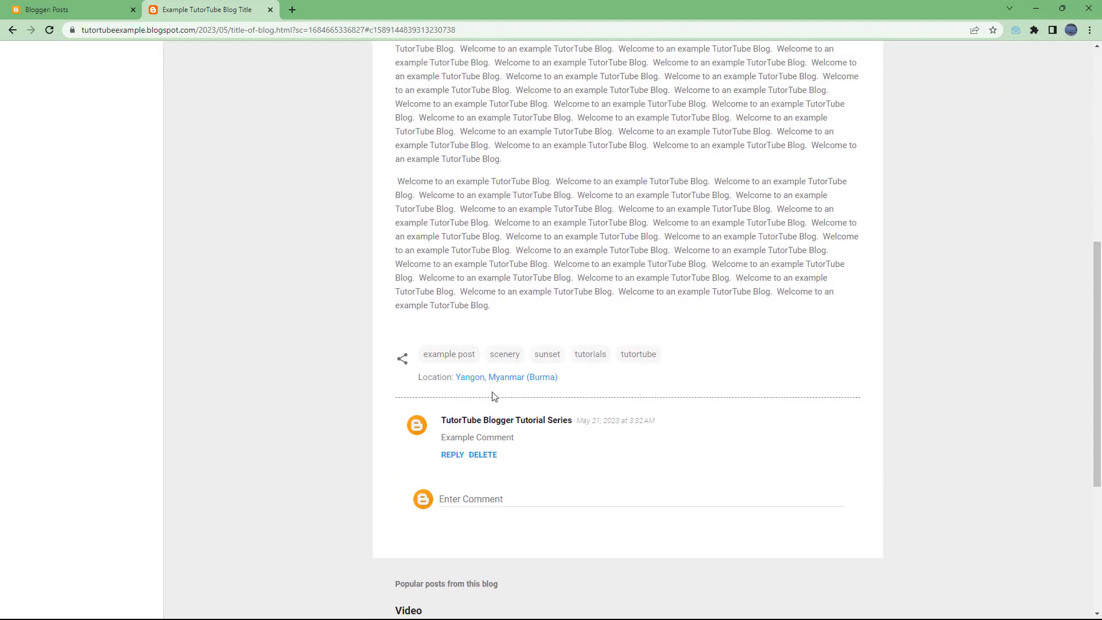
Set the post's Reader comments to 'Do not allow, show existing' and go to the live post
left_click(66, 7)
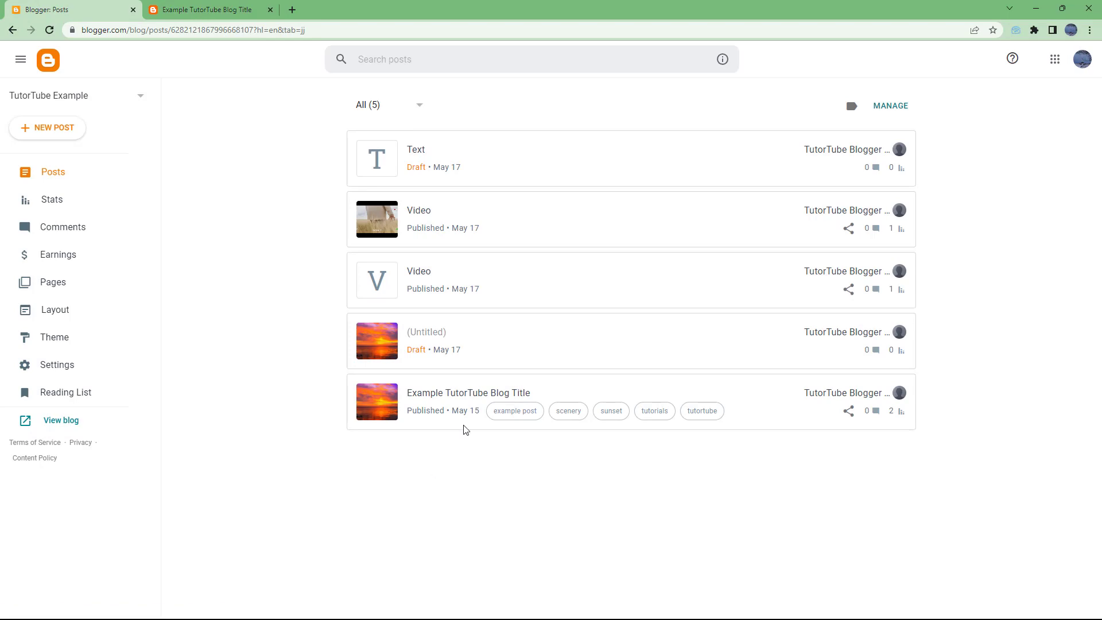
left_click(397, 406)
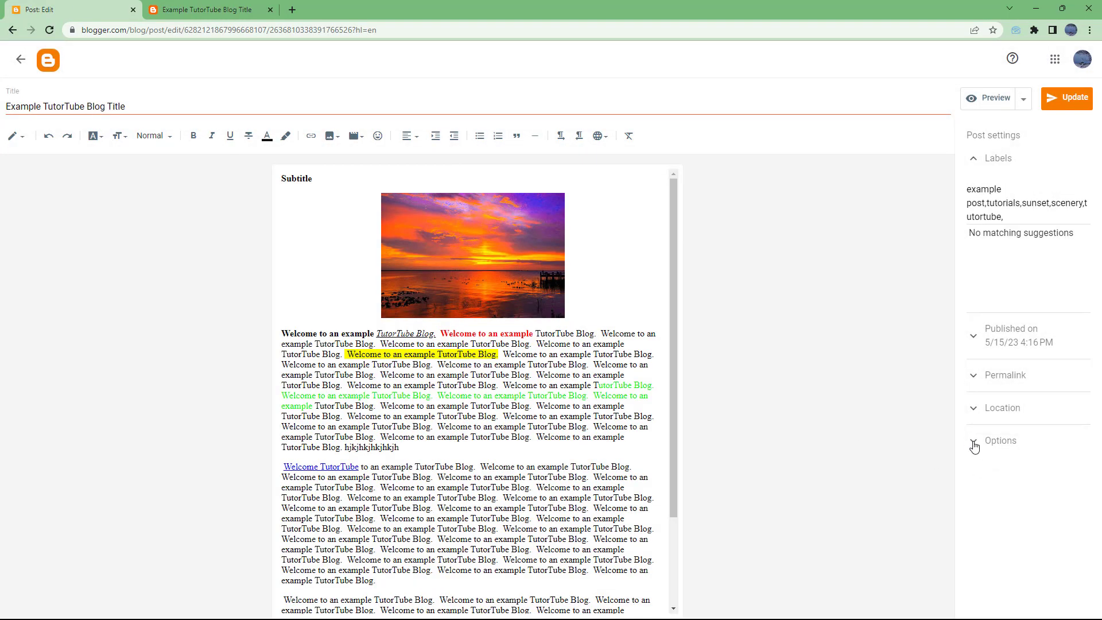
left_click(973, 441)
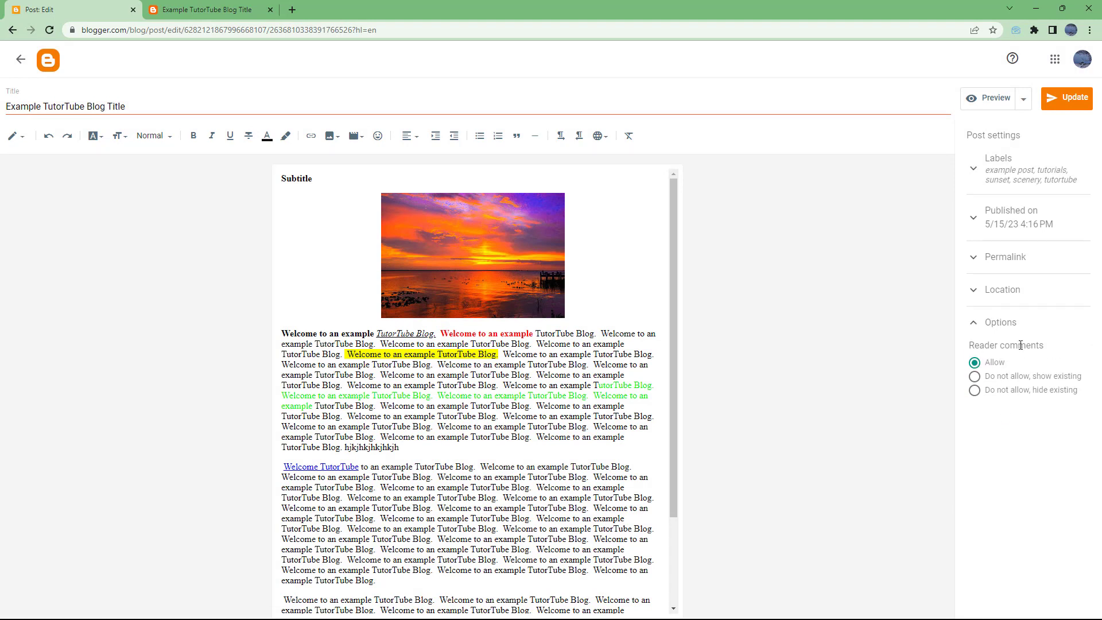
left_click(976, 384)
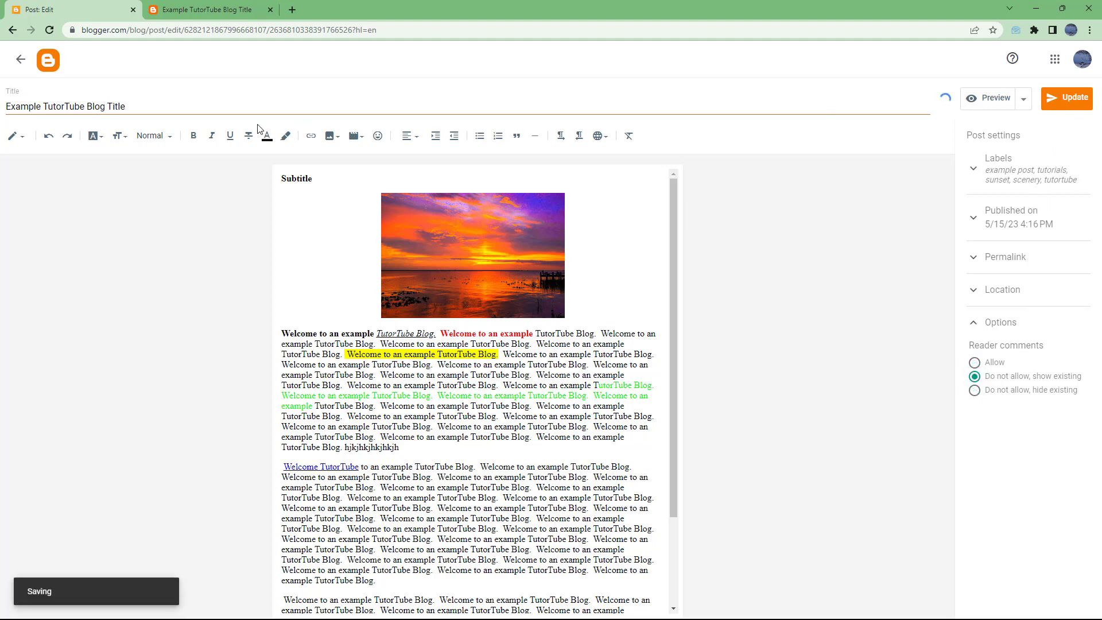
left_click(173, 9)
Reload the live post to see 'New comments are not allowed', keeping the comment undeleted
left_click(228, 32)
key("Return")
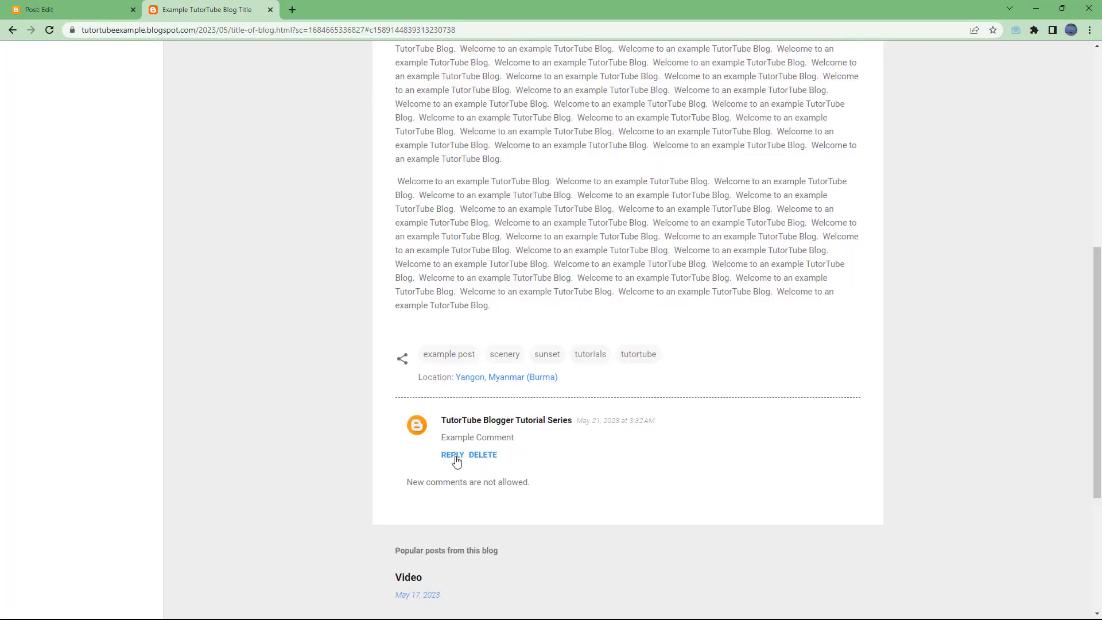
left_click_drag(409, 482, 543, 490)
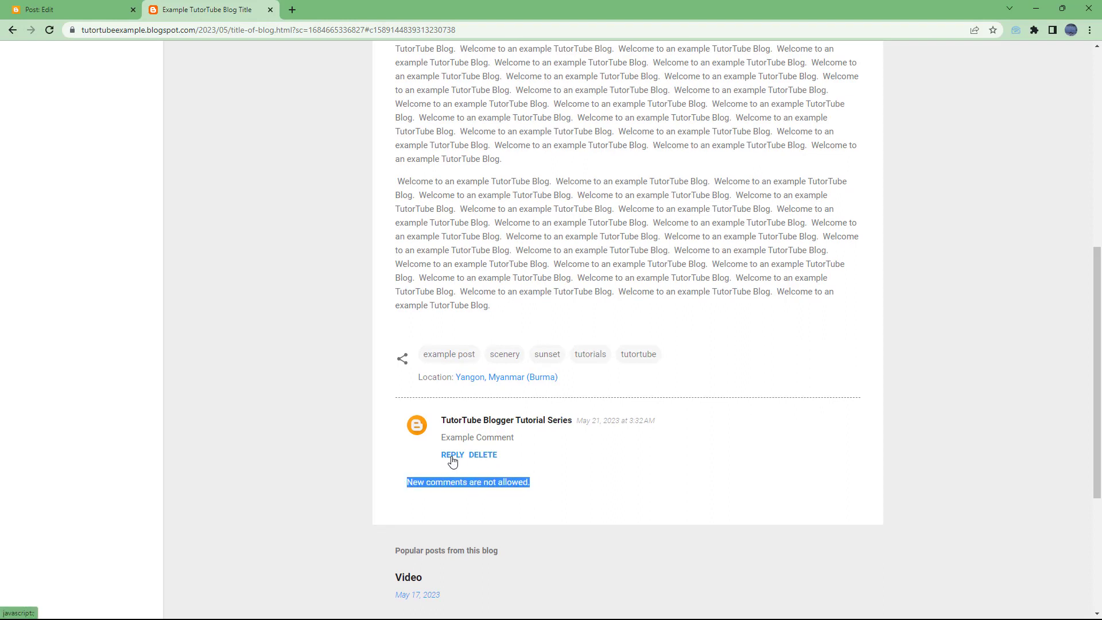
left_click(561, 484)
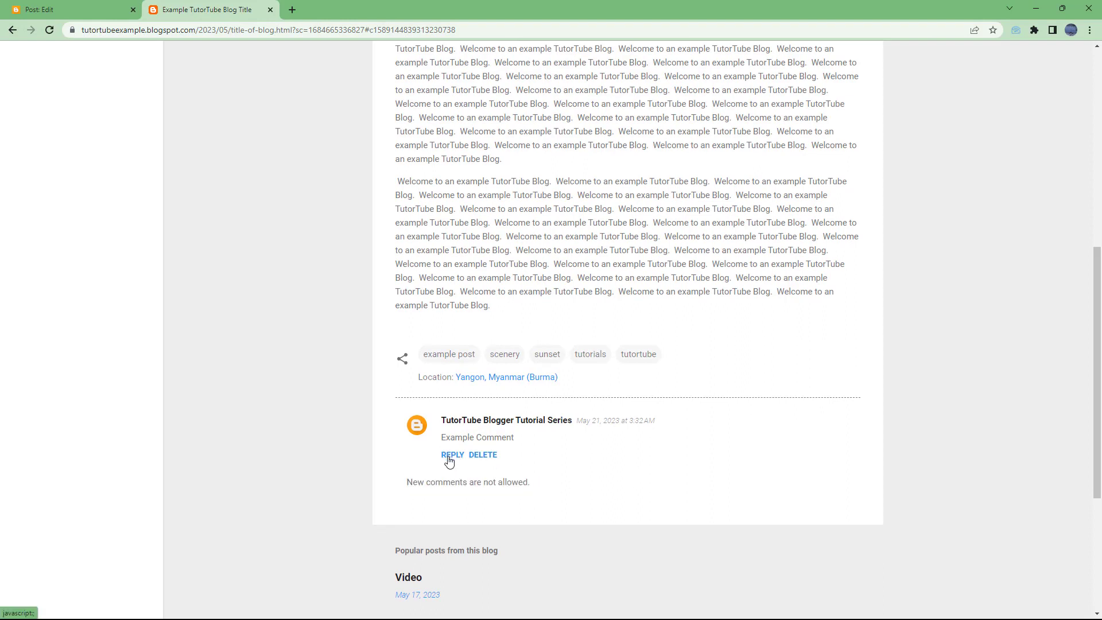
left_click(496, 457)
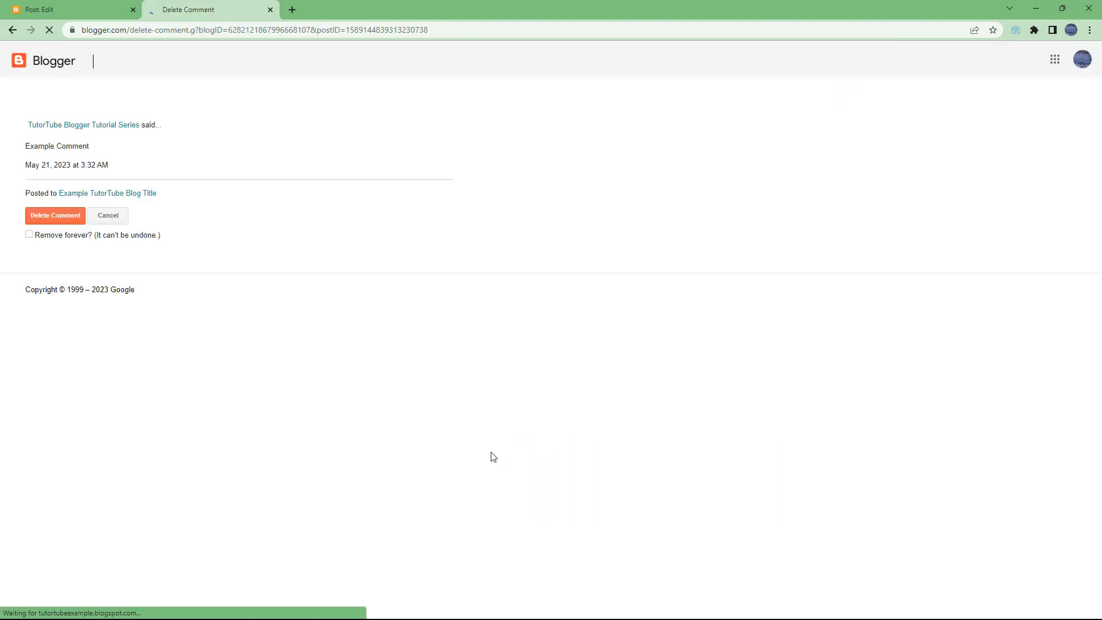
left_click(48, 10)
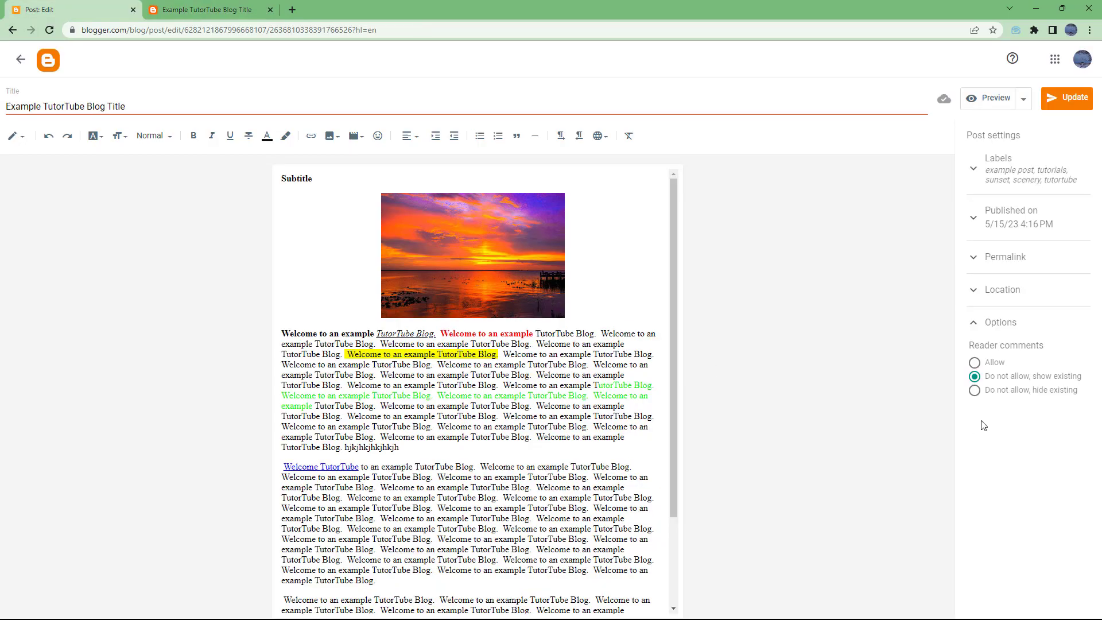
Change Reader comments to 'Do not allow, hide existing', update, and reload the live post
left_click(976, 389)
left_click(1075, 107)
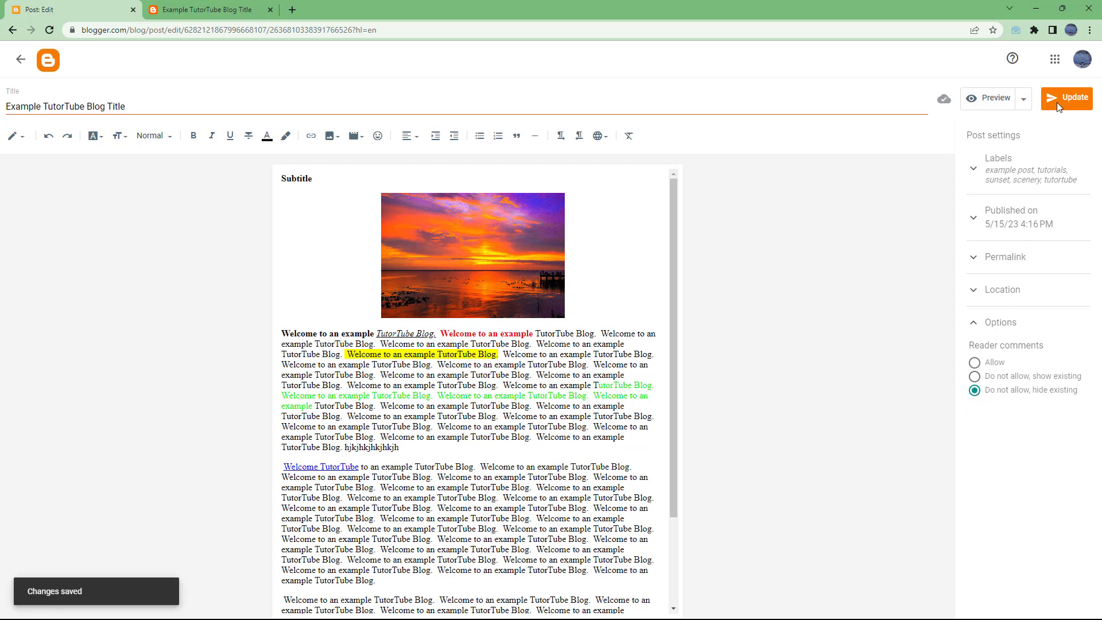
left_click(203, 13)
left_click(249, 31)
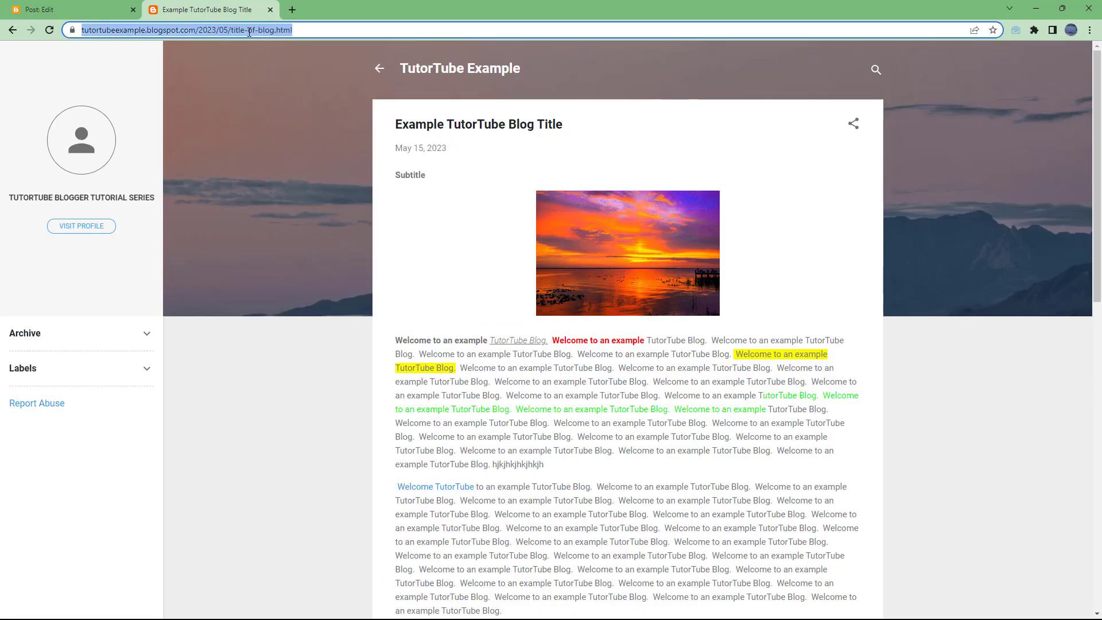
key("Return")
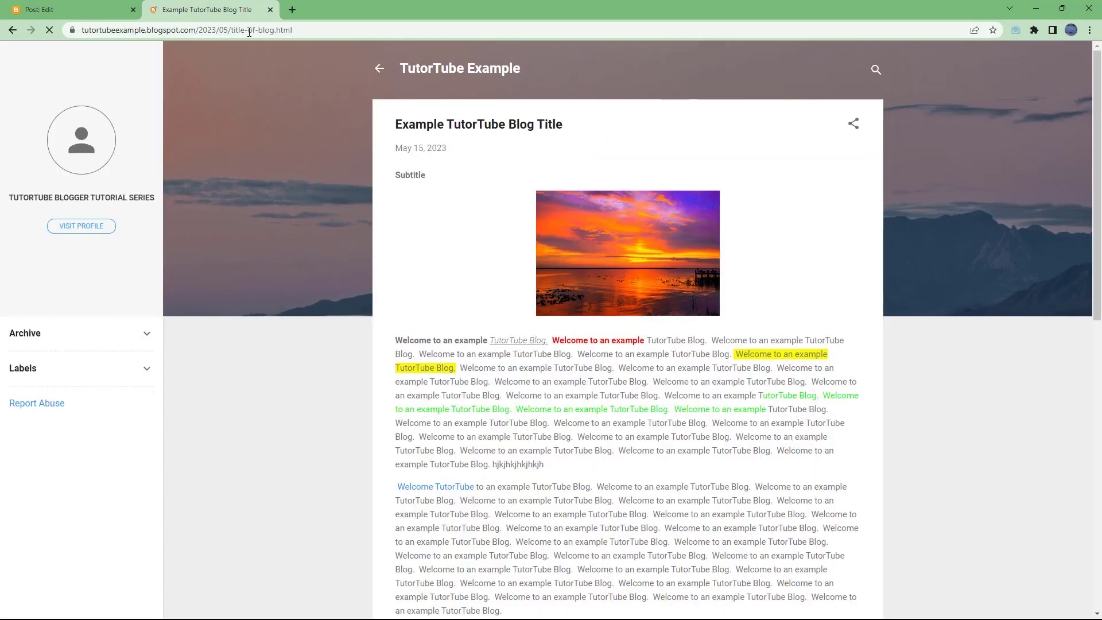
scroll(605, 345, "down", 10)
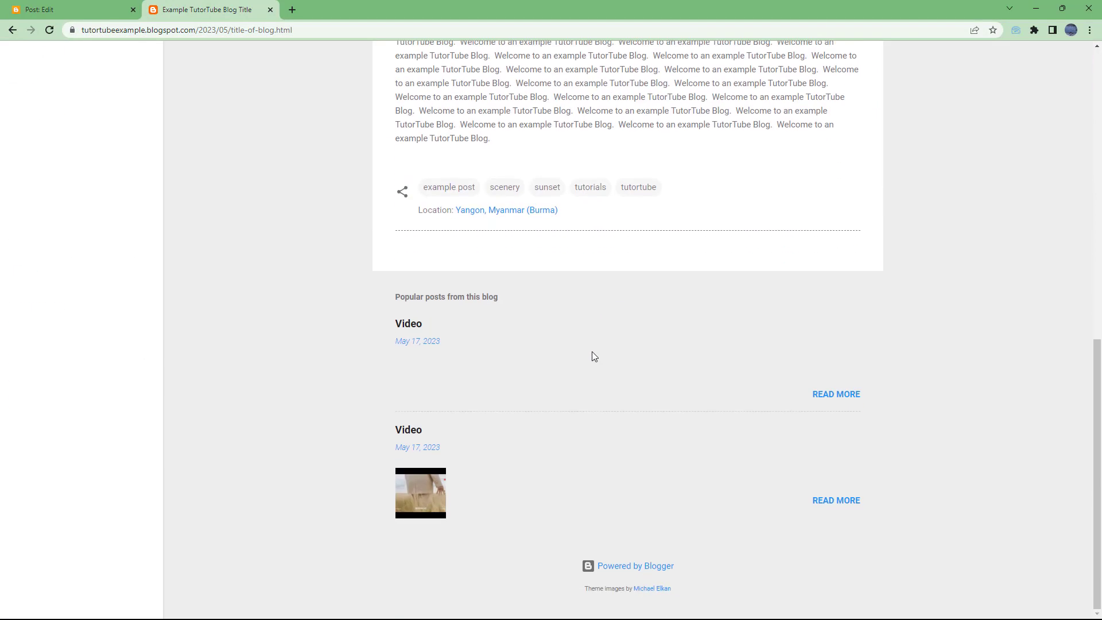
scroll(461, 431, "up", 1)
scroll(444, 437, "down", 2)
scroll(456, 438, "up", 3)
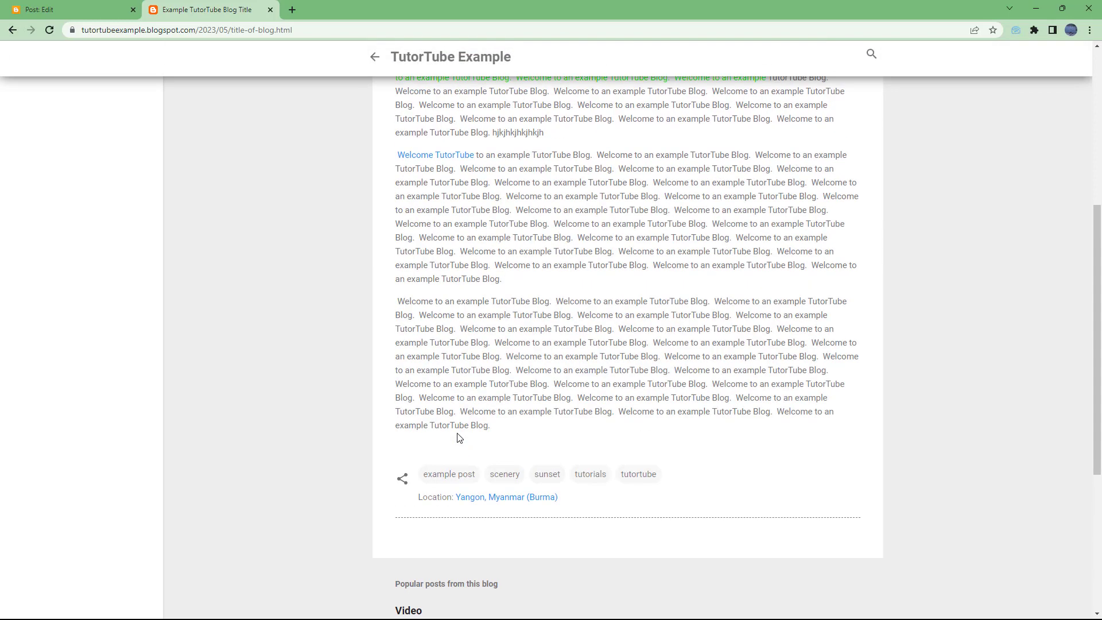
left_click(63, 5)
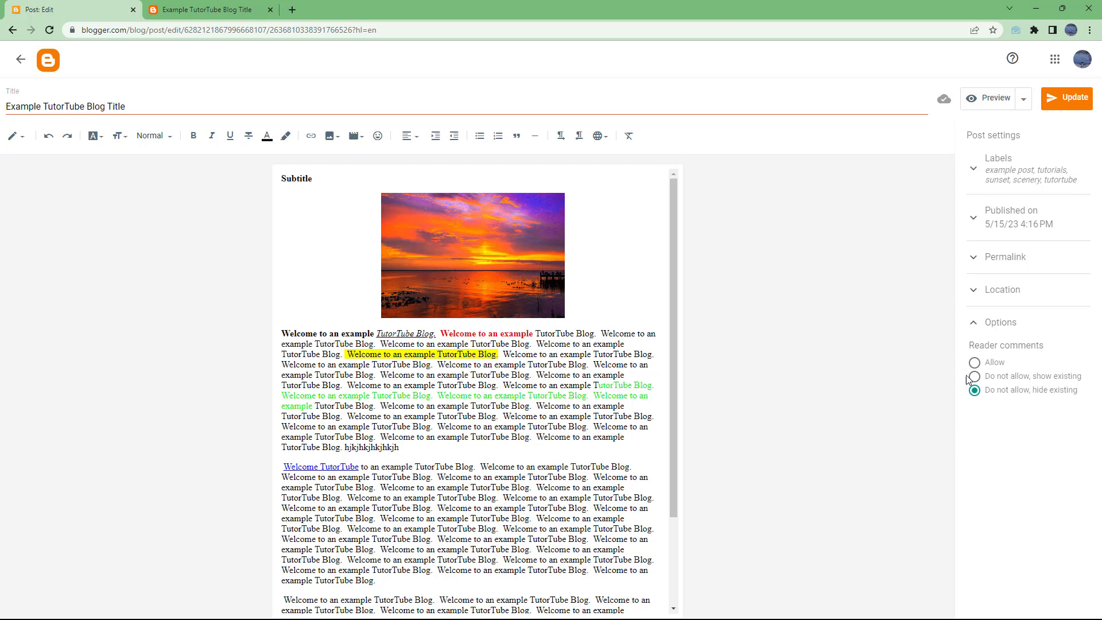
Restore Reader comments to 'Allow', update the post, and reload the live post
left_click(973, 362)
left_click(1067, 98)
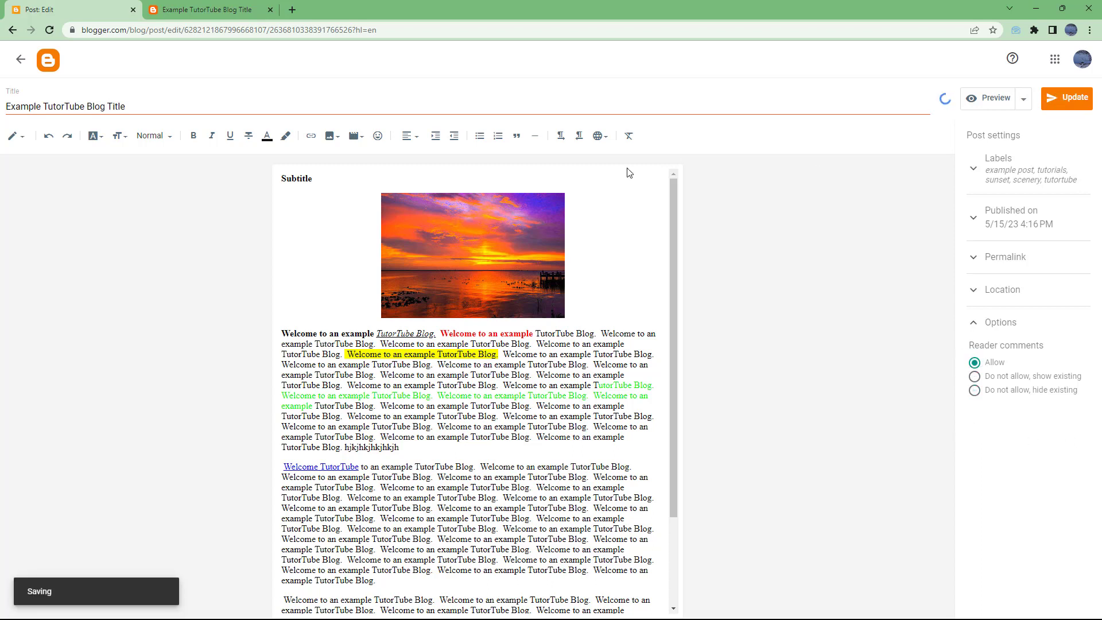
left_click(230, 5)
left_click(268, 29)
key("Return")
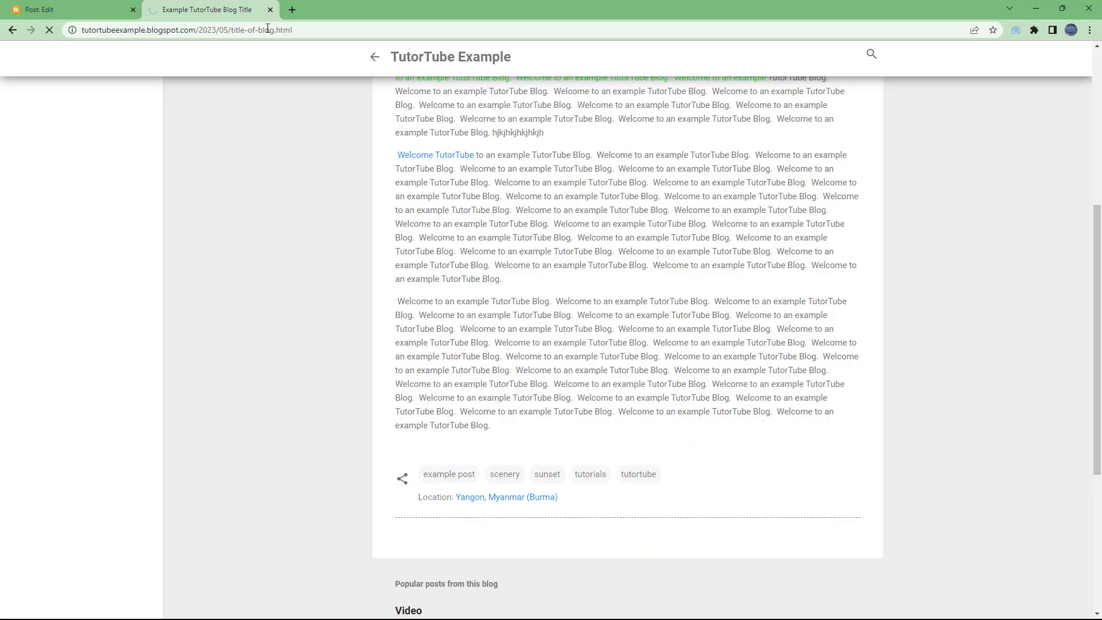
scroll(551, 302, "down", 2)
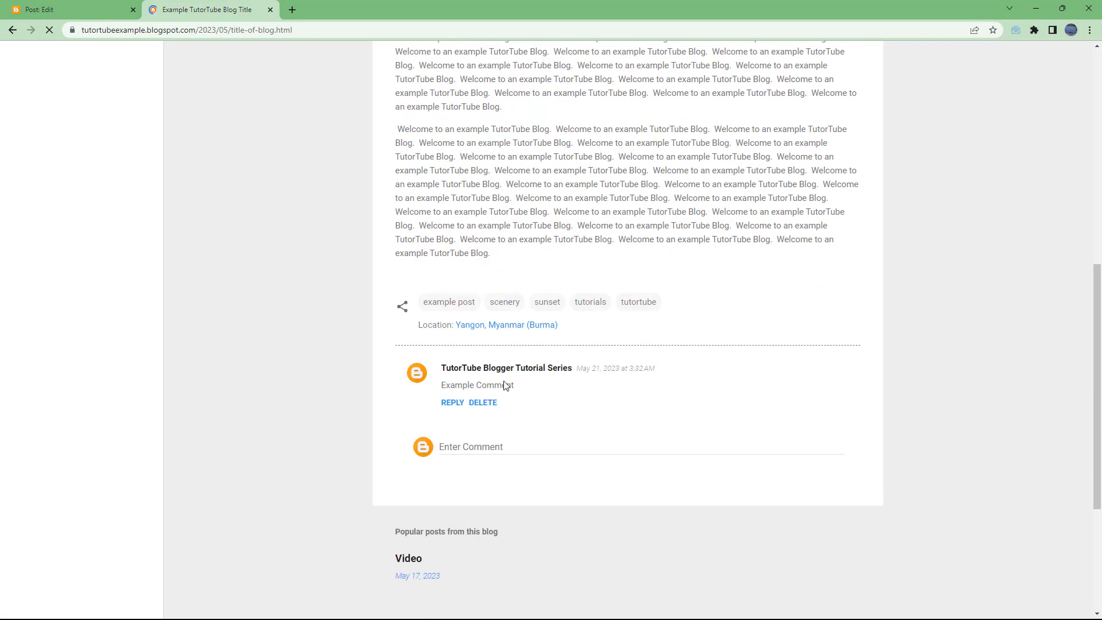
Publish the comment 'Another Example', fixing typos first, beneath 'Example Comment'
left_click(492, 451)
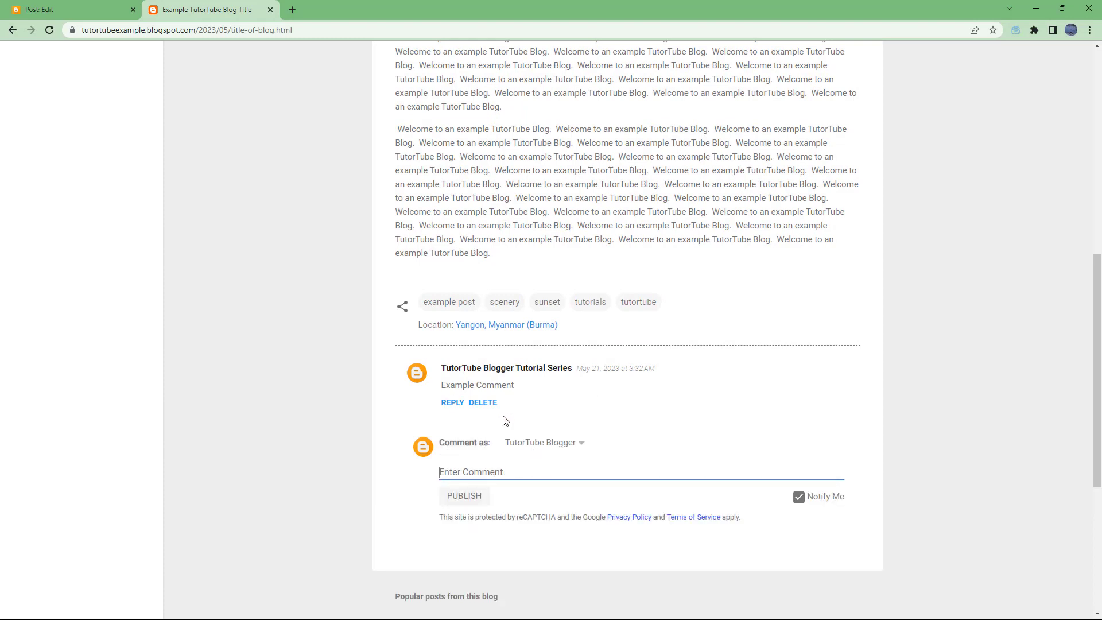
type("Gain")
key("BackSpace")
key("BackSpace")
key("BackSpace")
type("Another ExaM")
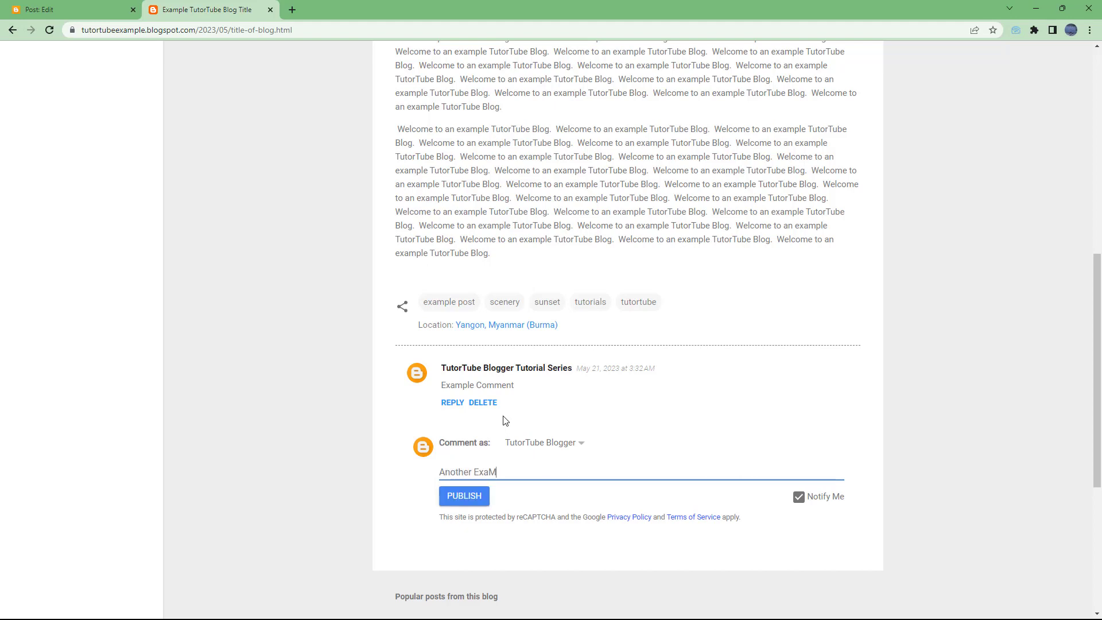
key("BackSpace")
left_click(466, 507)
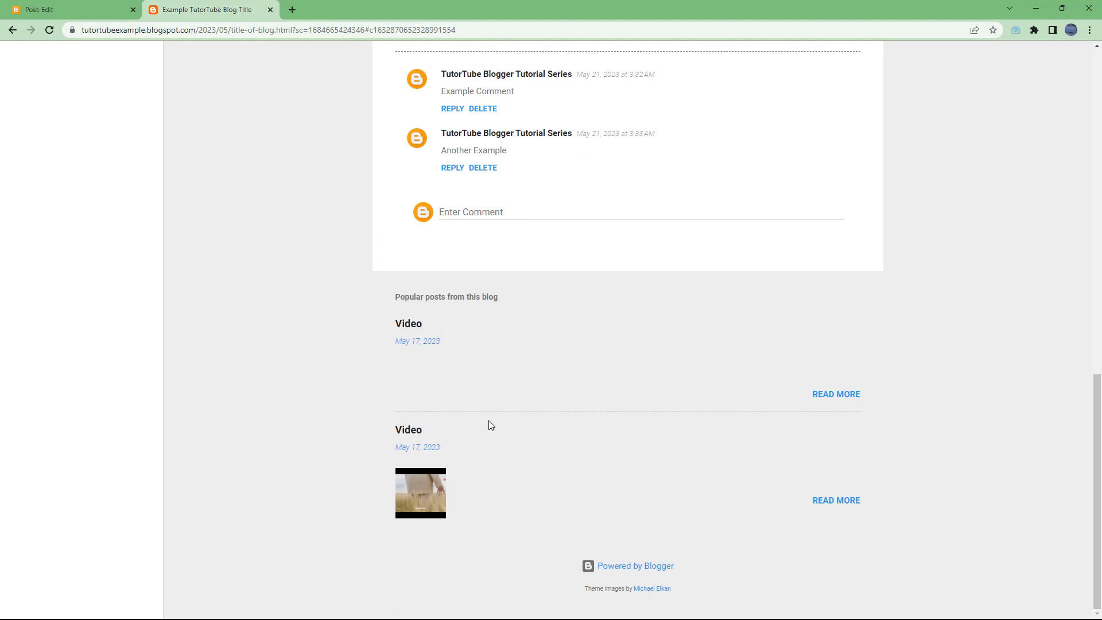
Switch back to the Post: Edit tab for Example TutorTube Blog Title
left_click(76, 12)
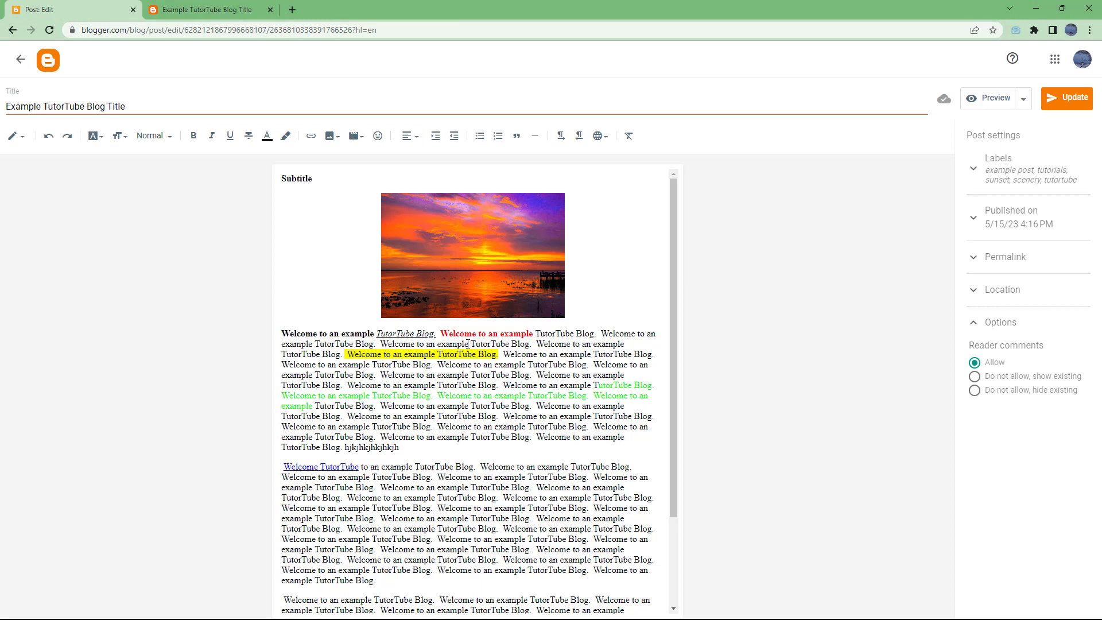